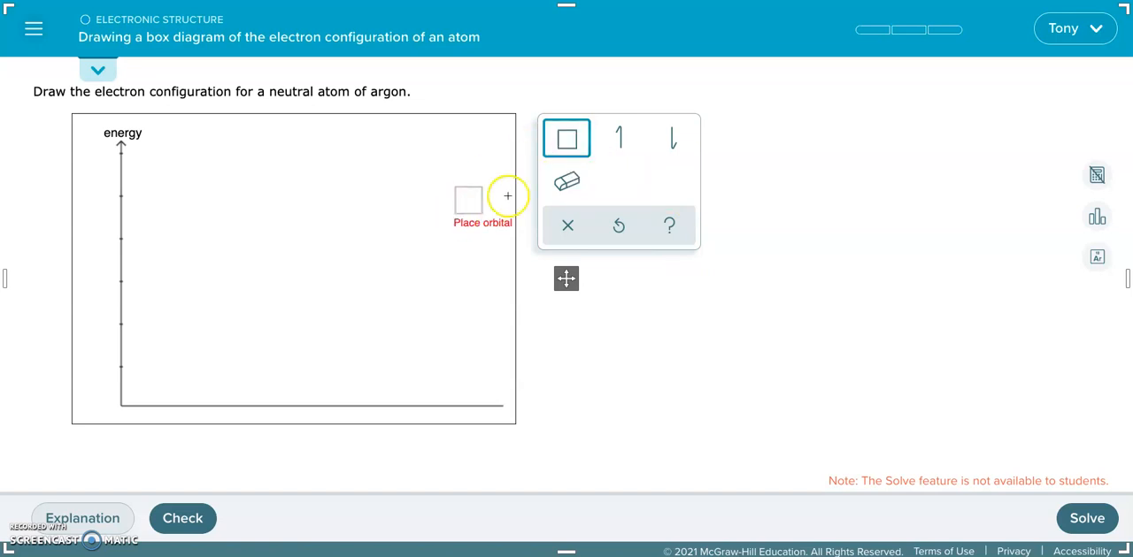
Step: Place one orbital box at the lowest energy level of the argon diagram and label it 1s
{"action": "left_click", "coordinate": [562, 149]}
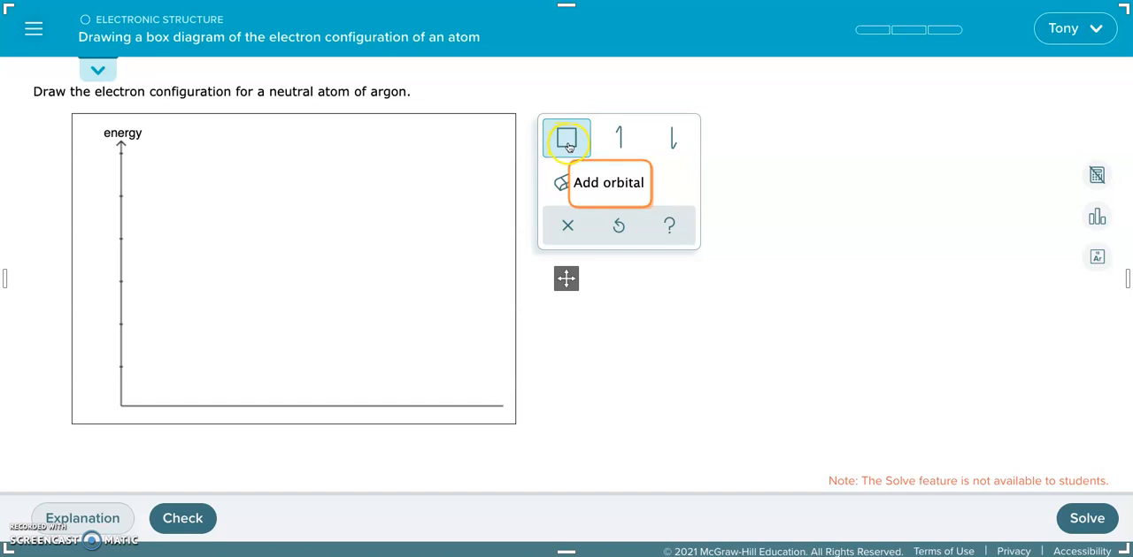
{"action": "left_click", "coordinate": [564, 143]}
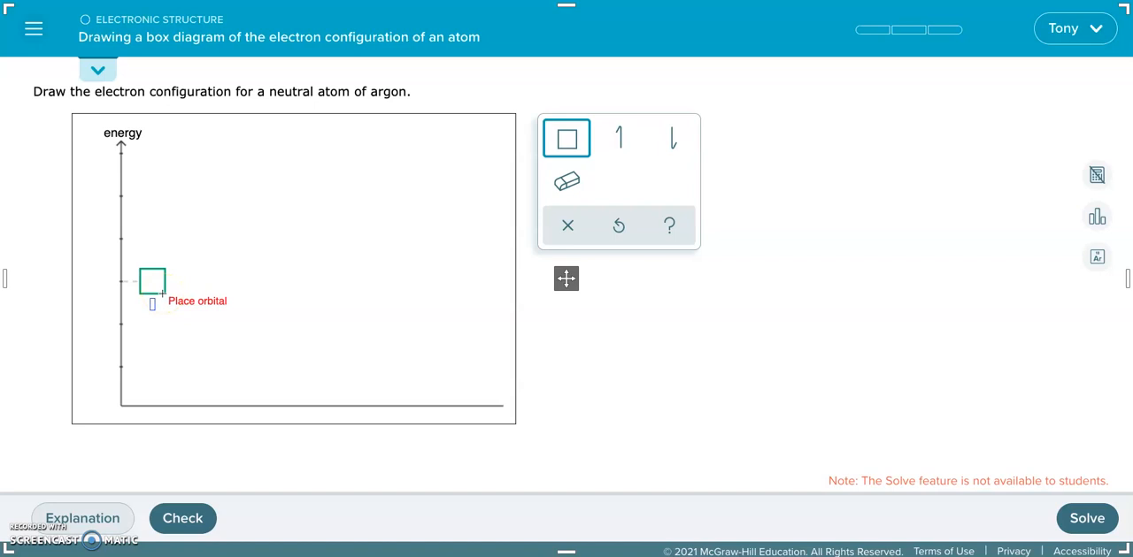
{"action": "left_click", "coordinate": [150, 376]}
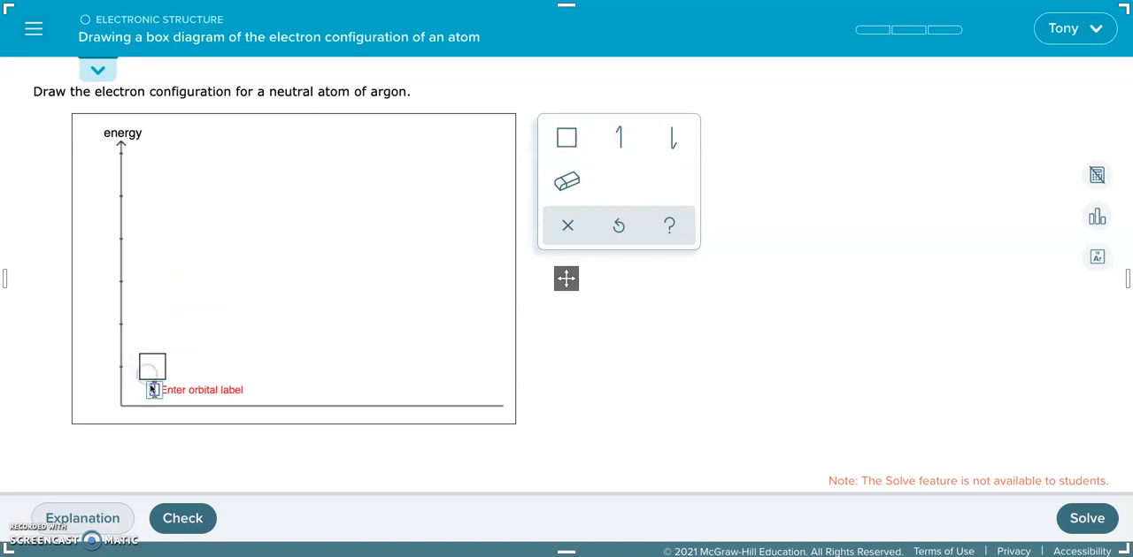
{"action": "type", "text": "1s"}
{"action": "left_click", "coordinate": [157, 363]}
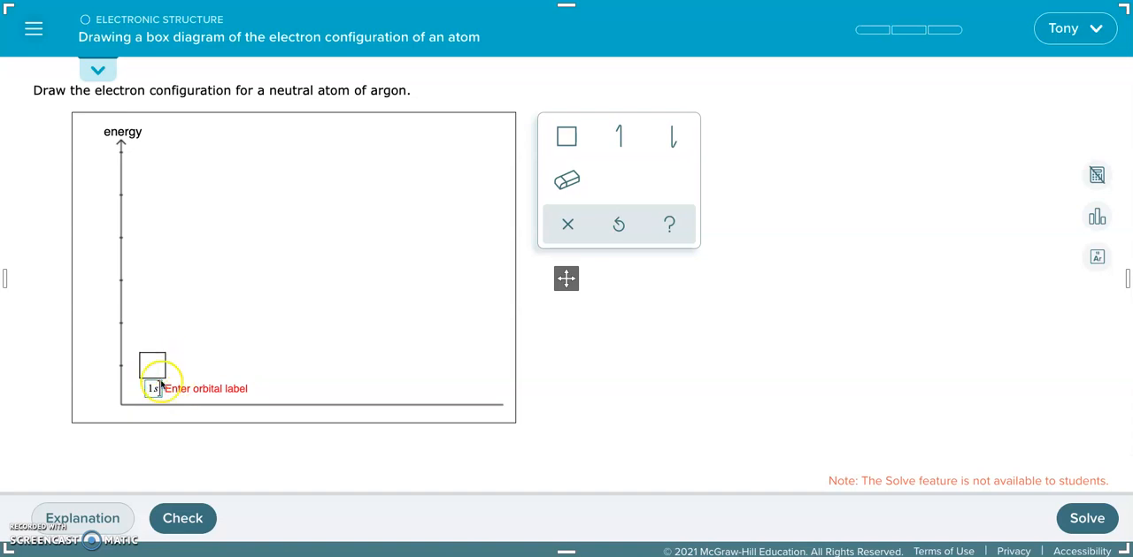
Step: Add an orbital box one energy level above 1s and label it 2s
{"action": "left_click", "coordinate": [566, 137]}
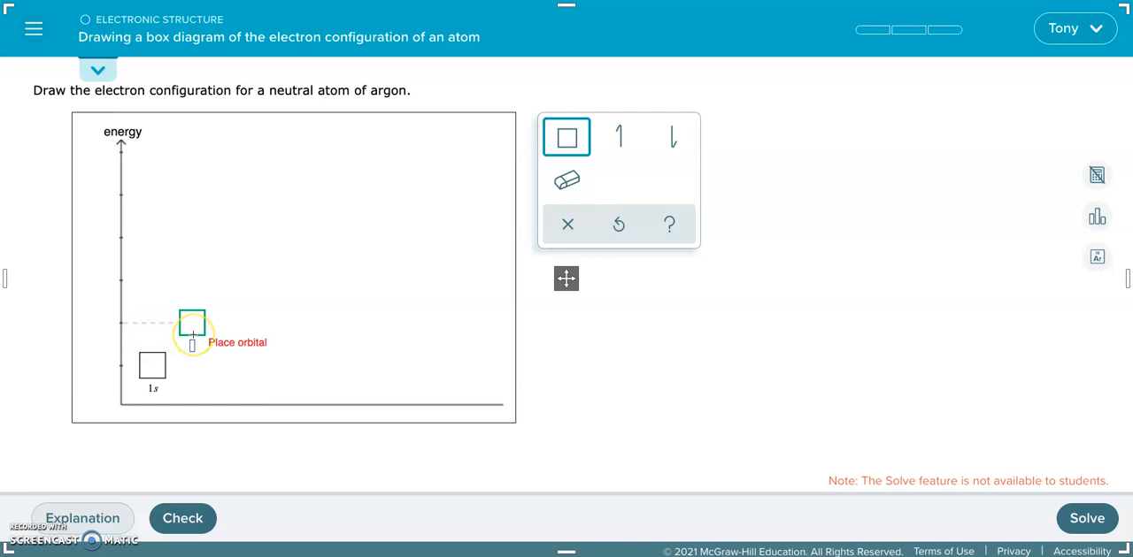
{"action": "left_click", "coordinate": [193, 332]}
{"action": "type", "text": "2s"}
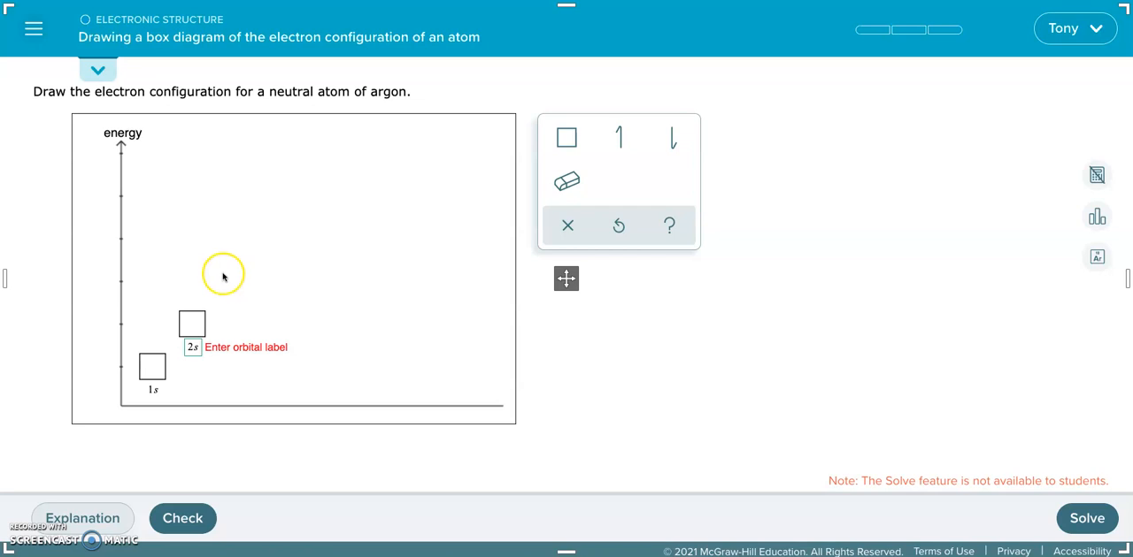
Step: Look up argon's position and atomic number in the periodic table, then close the table
{"action": "left_click", "coordinate": [1097, 256]}
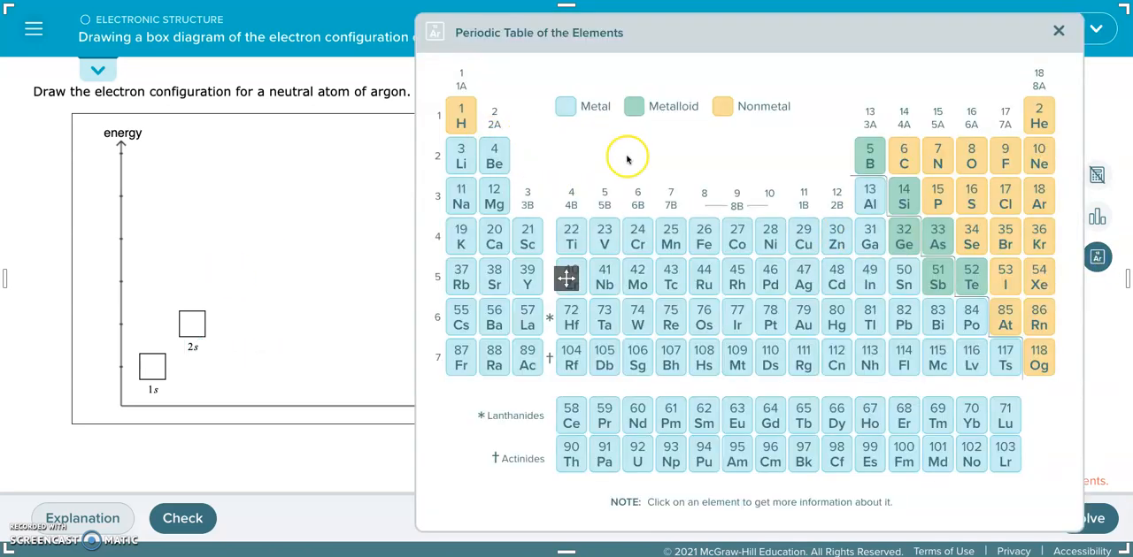
{"action": "left_click", "coordinate": [1055, 33]}
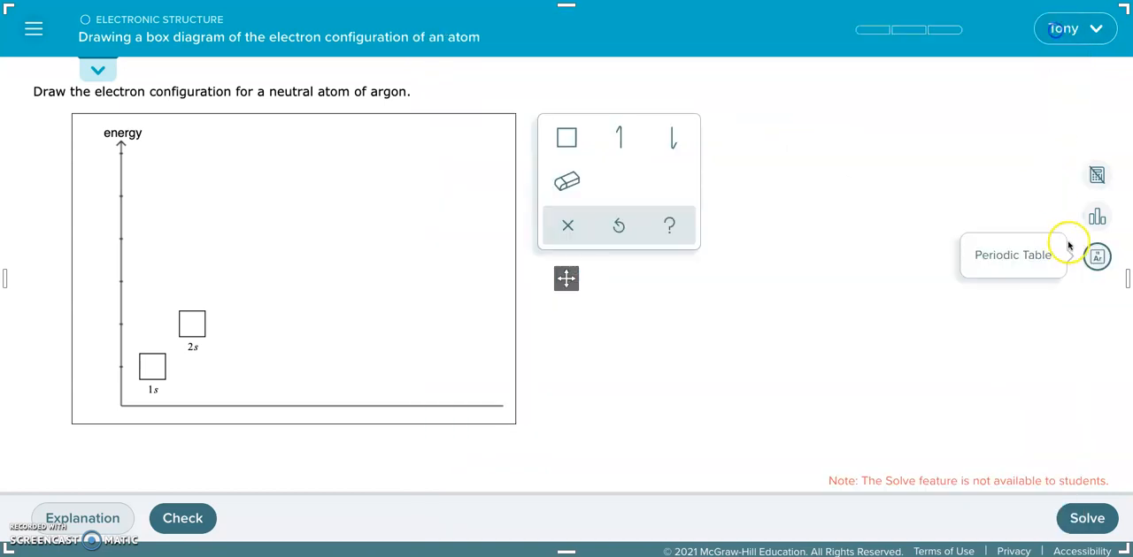
{"action": "left_click", "coordinate": [1094, 256]}
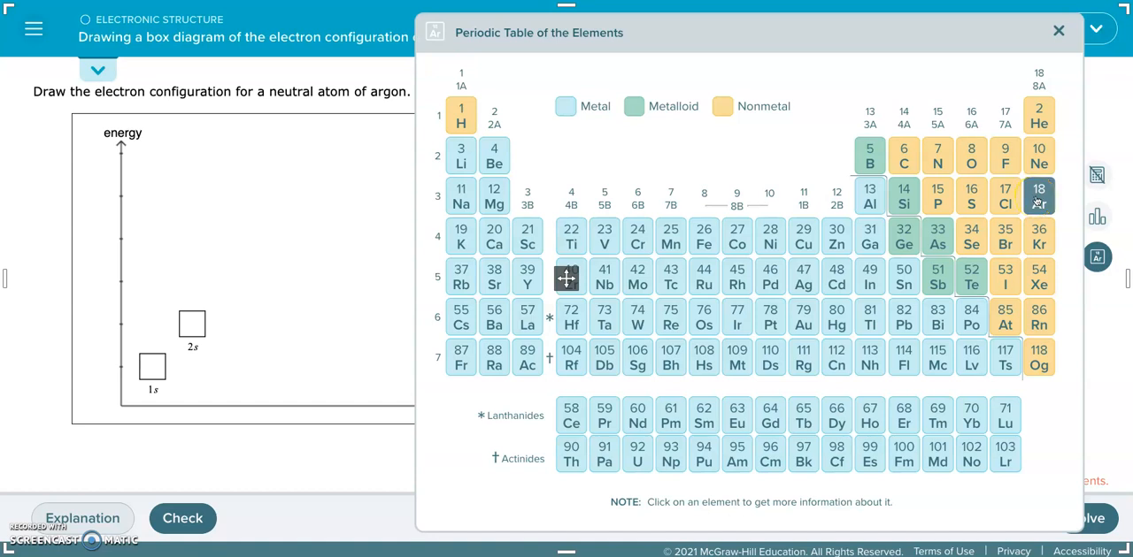
{"action": "left_click", "coordinate": [289, 107]}
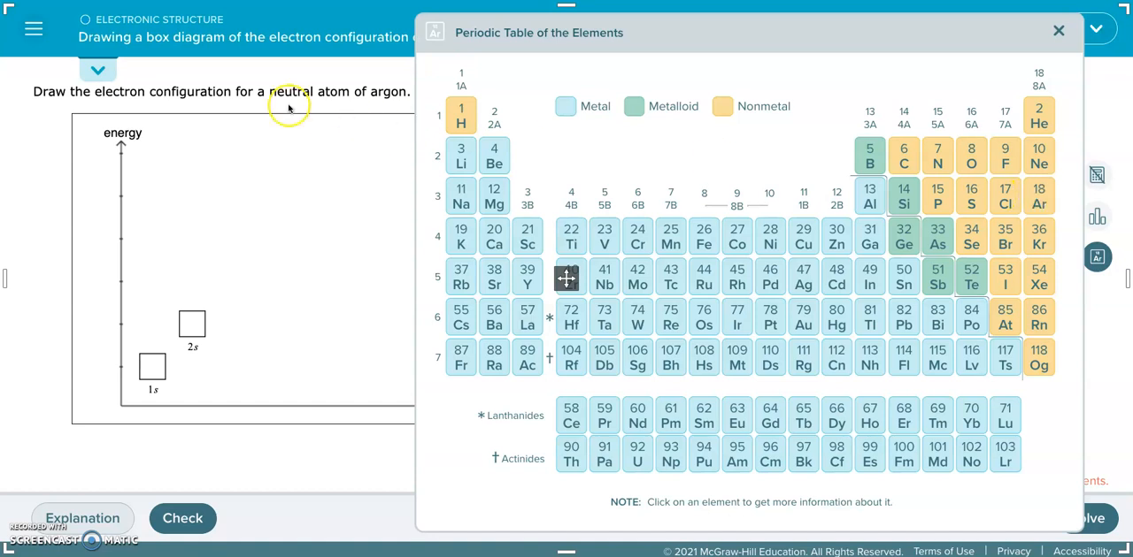
{"action": "left_click", "coordinate": [1026, 207]}
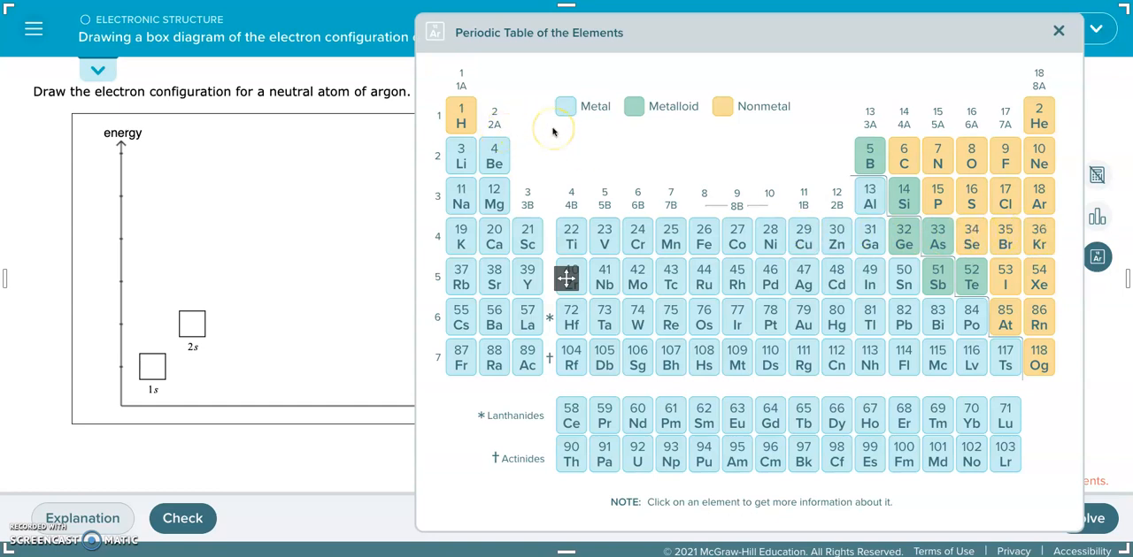
{"action": "left_click", "coordinate": [1057, 33]}
Step: Add a row of three orbital boxes at the third energy level and label the row 2p
{"action": "left_click", "coordinate": [564, 138]}
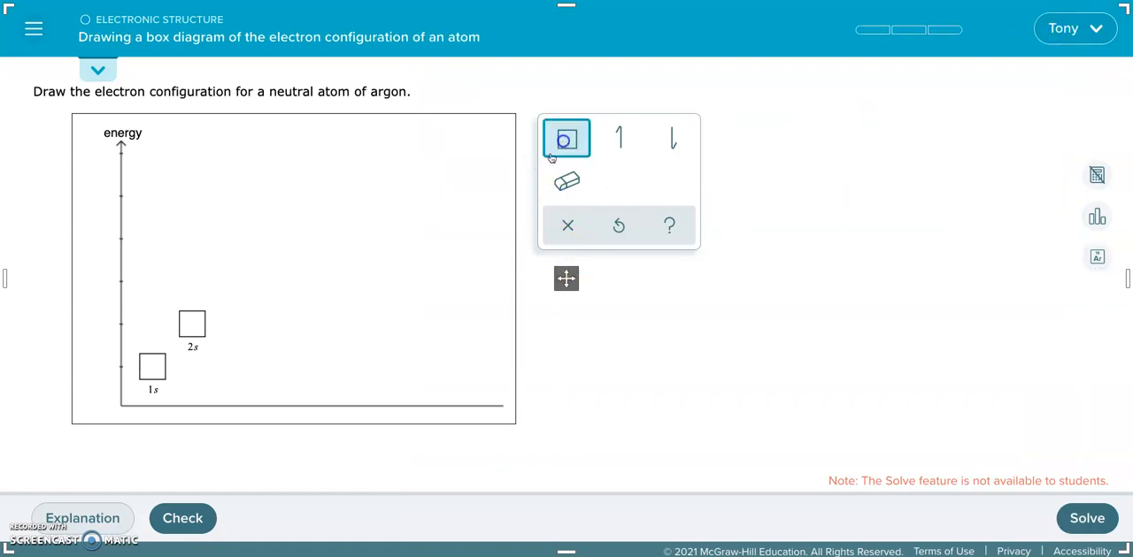
{"action": "left_click", "coordinate": [246, 299]}
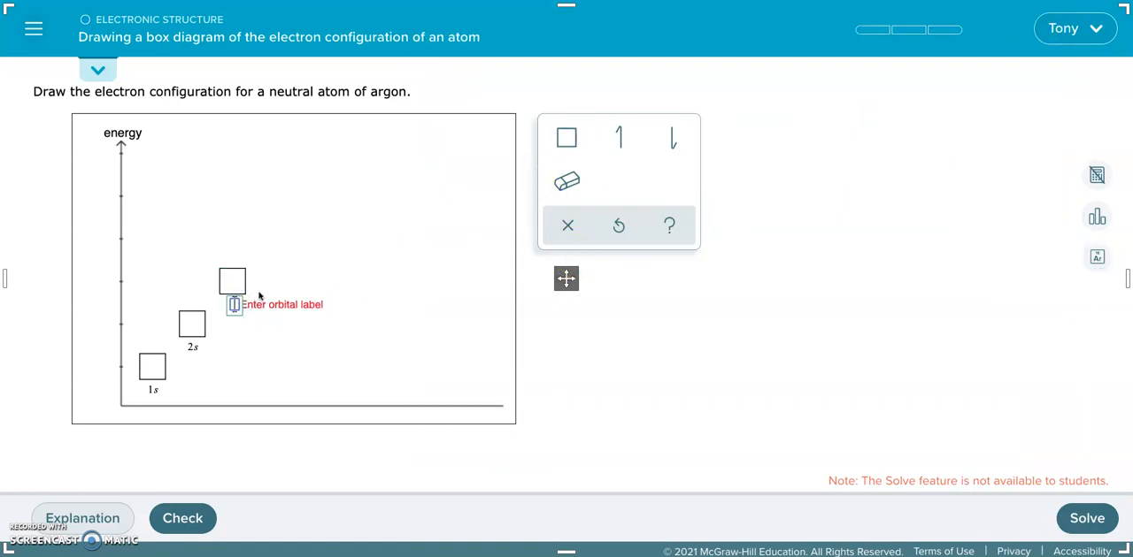
{"action": "left_click", "coordinate": [567, 137]}
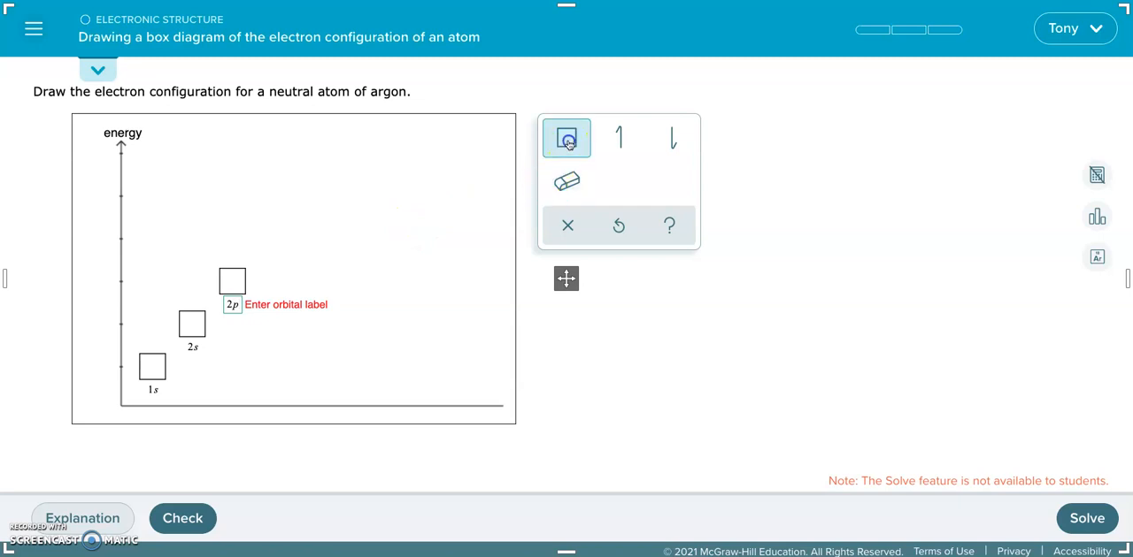
{"action": "left_click", "coordinate": [259, 290]}
{"action": "left_click", "coordinate": [295, 292]}
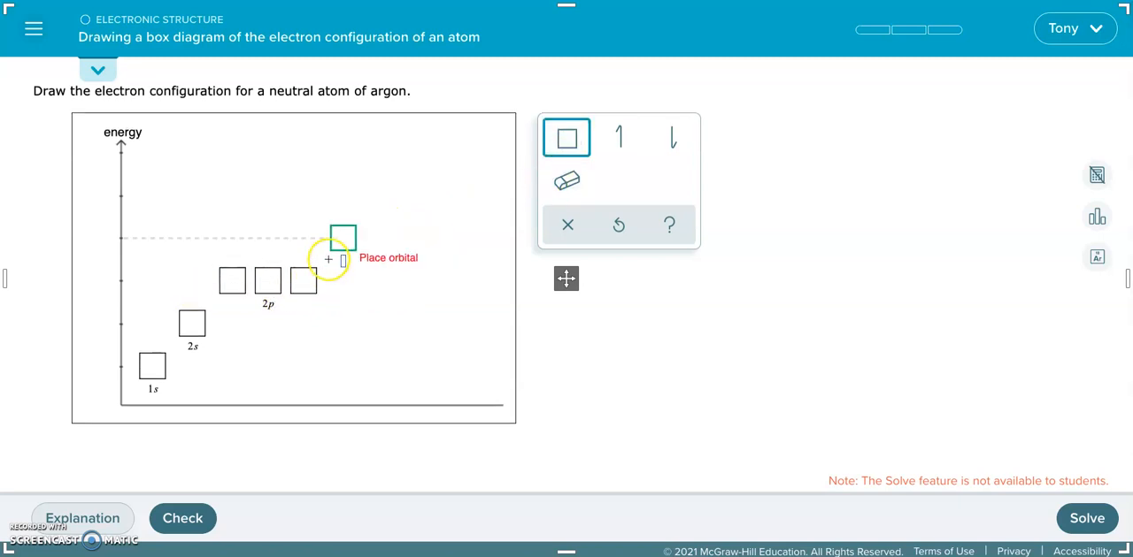
Step: Add one 3s orbital box at the fourth energy level and a row of three 3p boxes at the fifth
{"action": "left_click", "coordinate": [341, 247]}
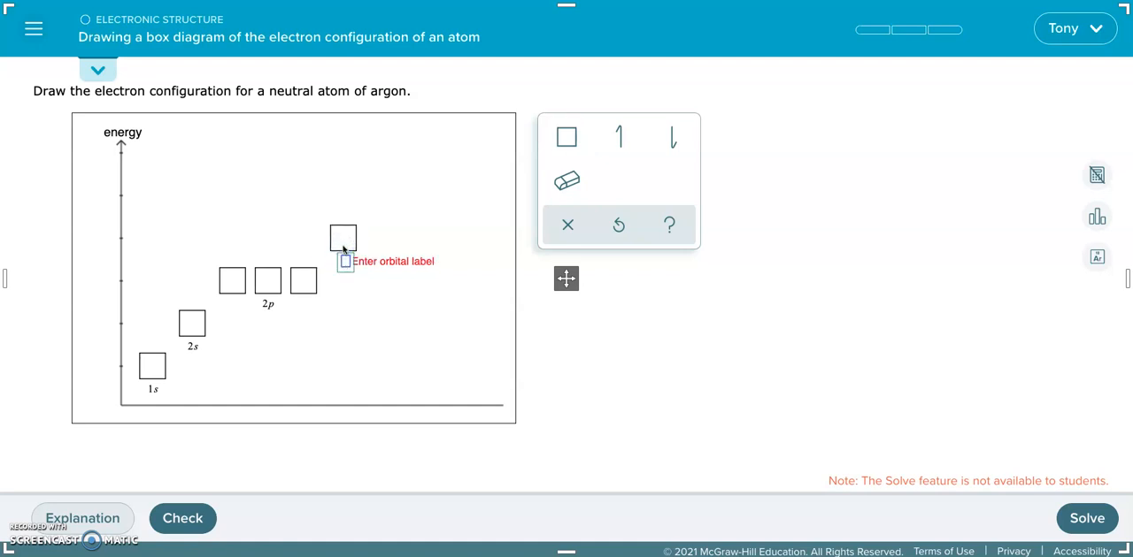
{"action": "type", "text": "3"}
{"action": "left_click", "coordinate": [567, 138]}
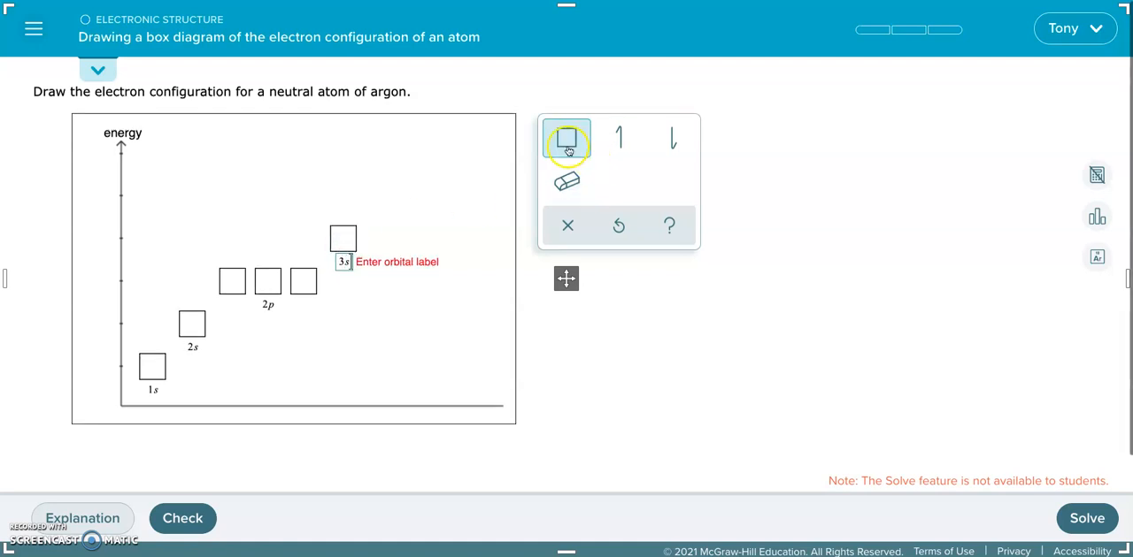
{"action": "left_click", "coordinate": [385, 217]}
{"action": "type", "text": "3"}
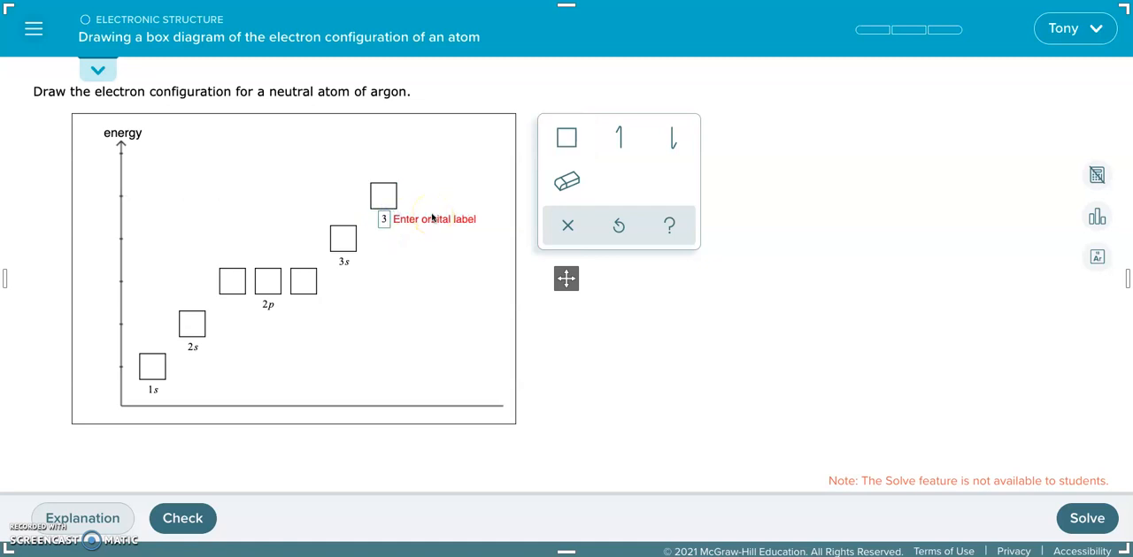
{"action": "type", "text": "p"}
{"action": "left_click", "coordinate": [566, 139]}
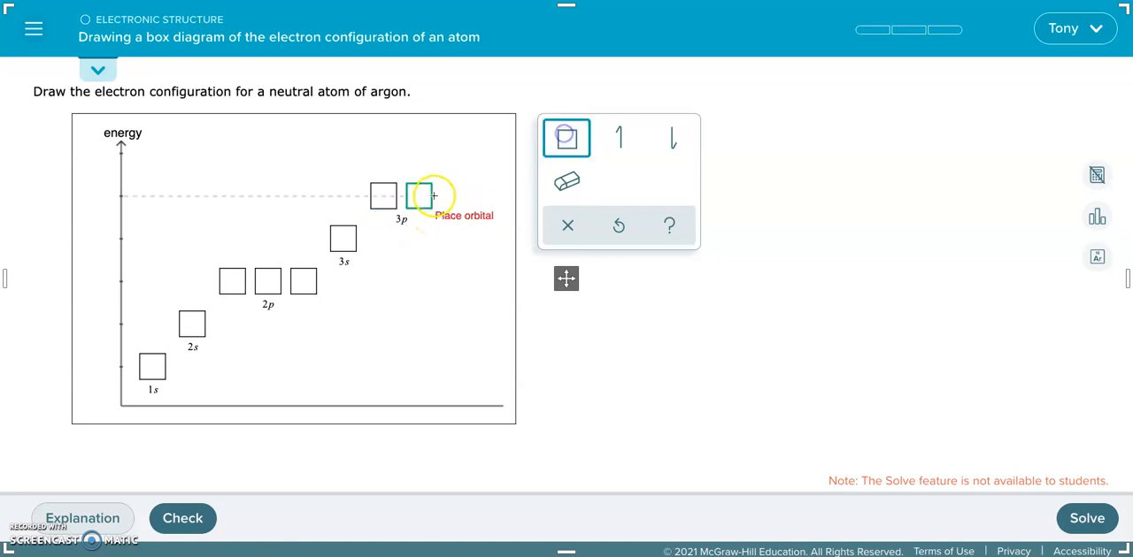
{"action": "left_click", "coordinate": [419, 196]}
{"action": "left_click", "coordinate": [455, 200]}
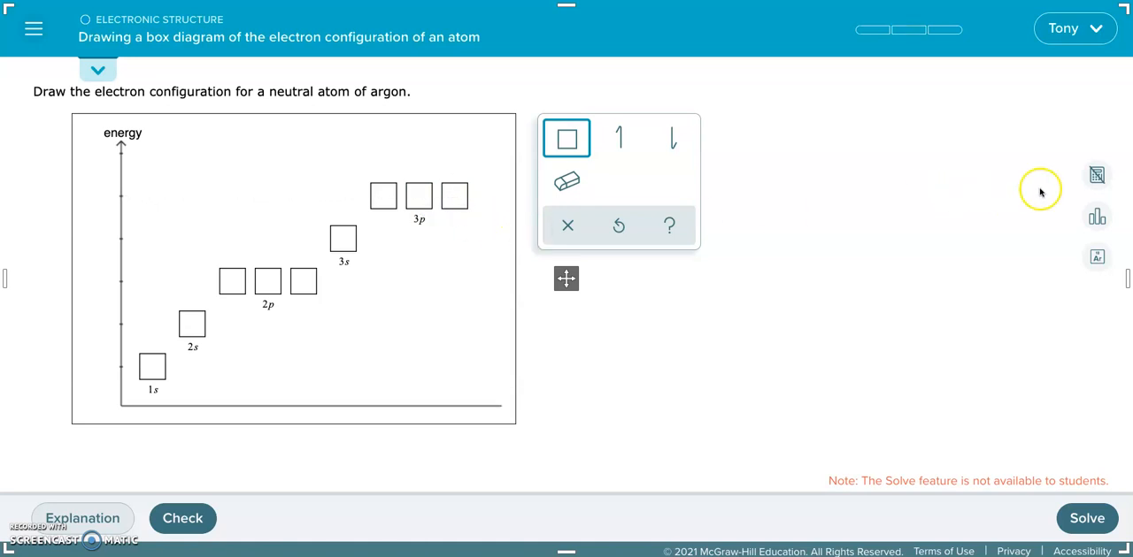
Step: Consult the periodic table again and place one up electron in each 1s, 2s, 2p, 3s and 3p box
{"action": "left_click", "coordinate": [1097, 257]}
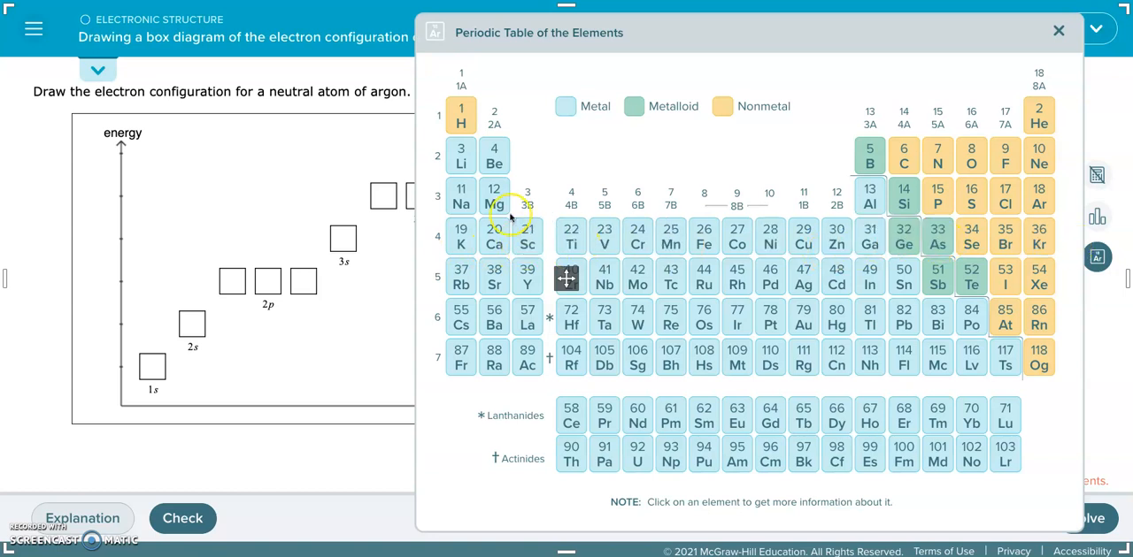
{"action": "left_click", "coordinate": [1059, 32]}
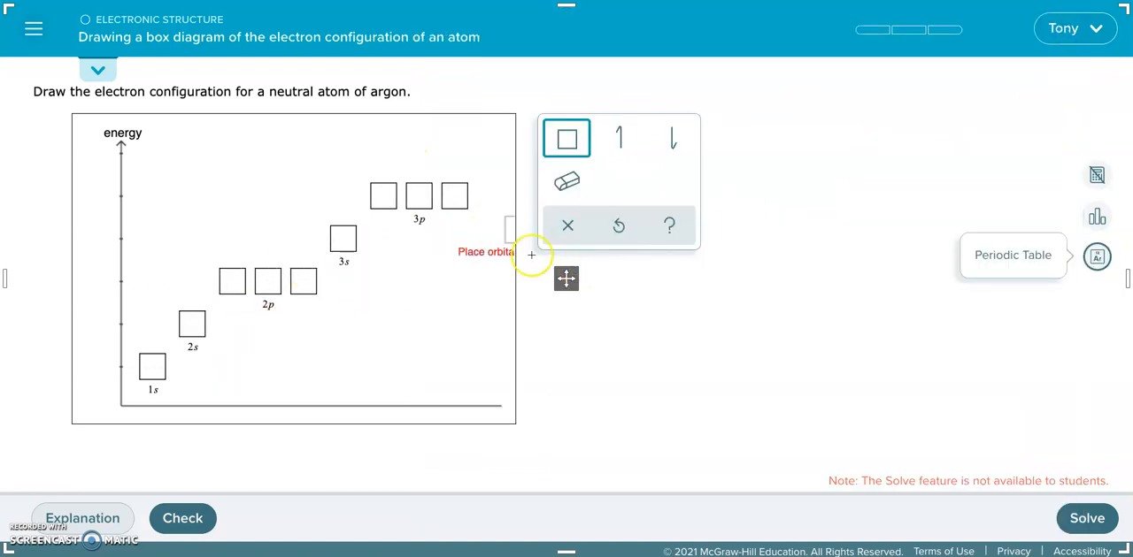
{"action": "left_click", "coordinate": [620, 139]}
{"action": "left_click", "coordinate": [151, 370]}
{"action": "left_click", "coordinate": [192, 324]}
{"action": "left_click", "coordinate": [229, 287]}
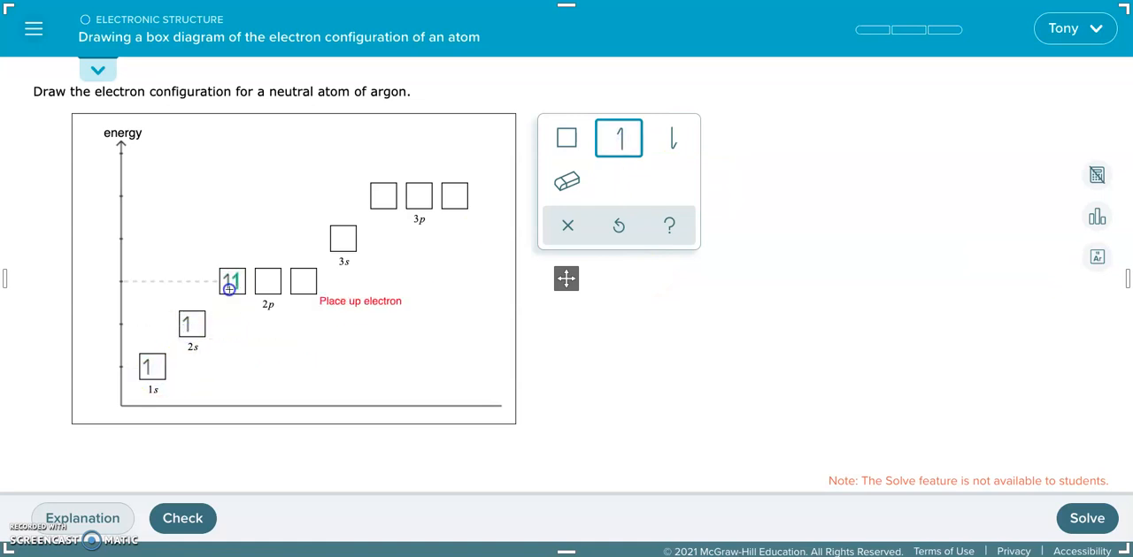
{"action": "left_click", "coordinate": [296, 288]}
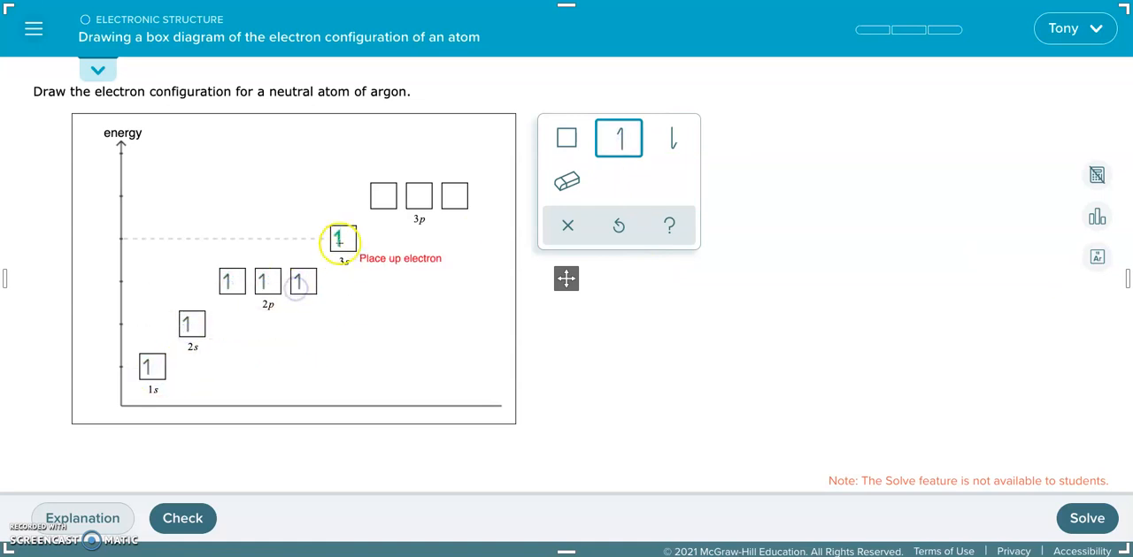
{"action": "left_click", "coordinate": [380, 201]}
{"action": "left_click", "coordinate": [418, 199]}
{"action": "left_click", "coordinate": [452, 198]}
Step: Place one down electron in every orbital box from 1s through 3p to complete the pairs
{"action": "left_click", "coordinate": [671, 138]}
{"action": "left_click", "coordinate": [160, 372]}
{"action": "left_click", "coordinate": [195, 329]}
{"action": "left_click", "coordinate": [235, 283]}
{"action": "left_click", "coordinate": [272, 283]}
{"action": "left_click", "coordinate": [302, 283]}
{"action": "left_click", "coordinate": [353, 239]}
{"action": "left_click", "coordinate": [383, 195]}
{"action": "left_click", "coordinate": [418, 195]}
{"action": "left_click", "coordinate": [456, 196]}
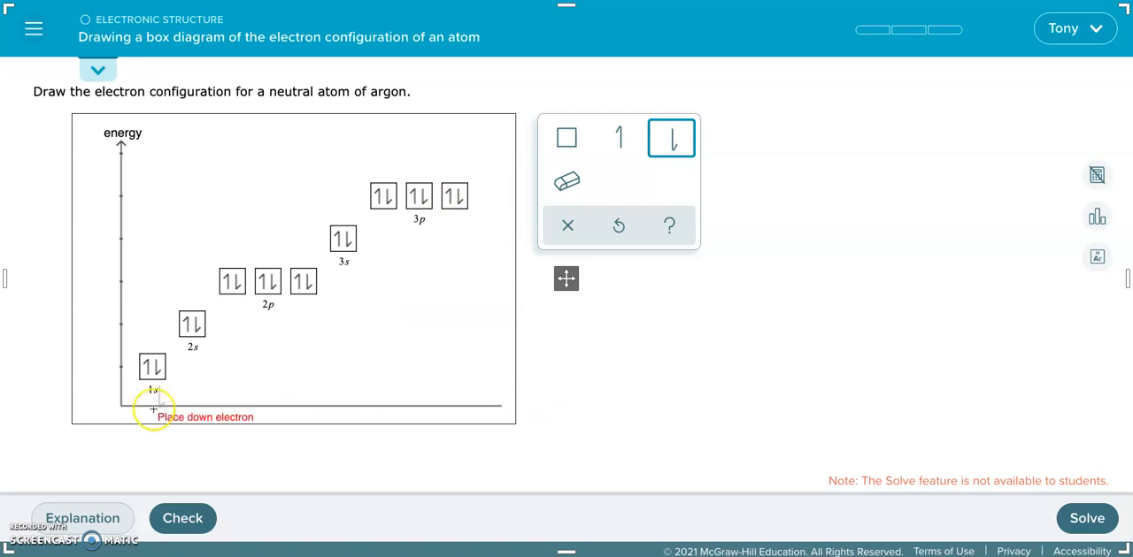
Step: Submit the argon diagram for checking and continue to the next question
{"action": "left_click", "coordinate": [568, 142]}
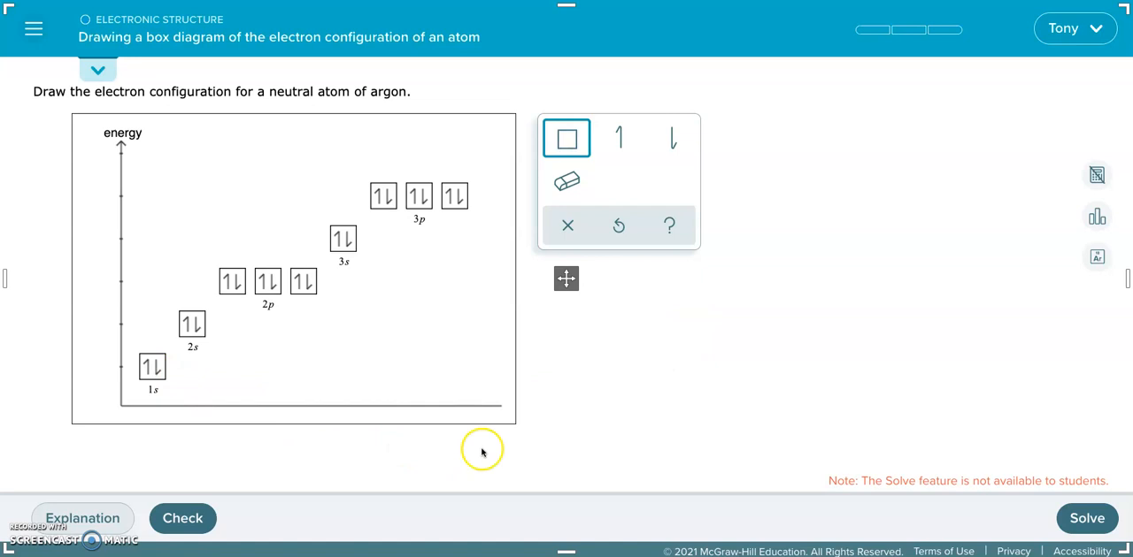
{"action": "left_click", "coordinate": [567, 182]}
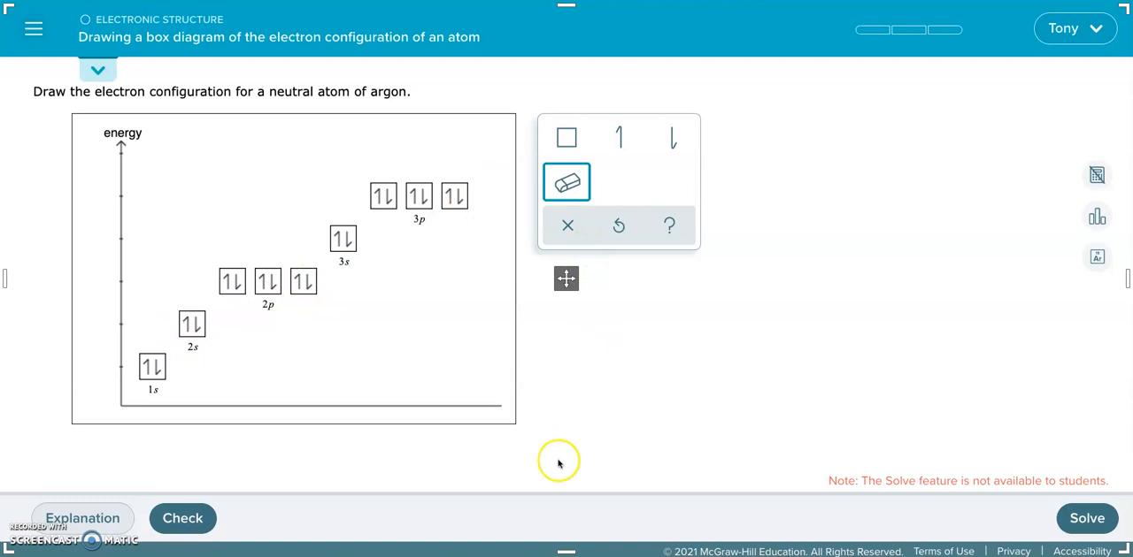
{"action": "left_click", "coordinate": [202, 526]}
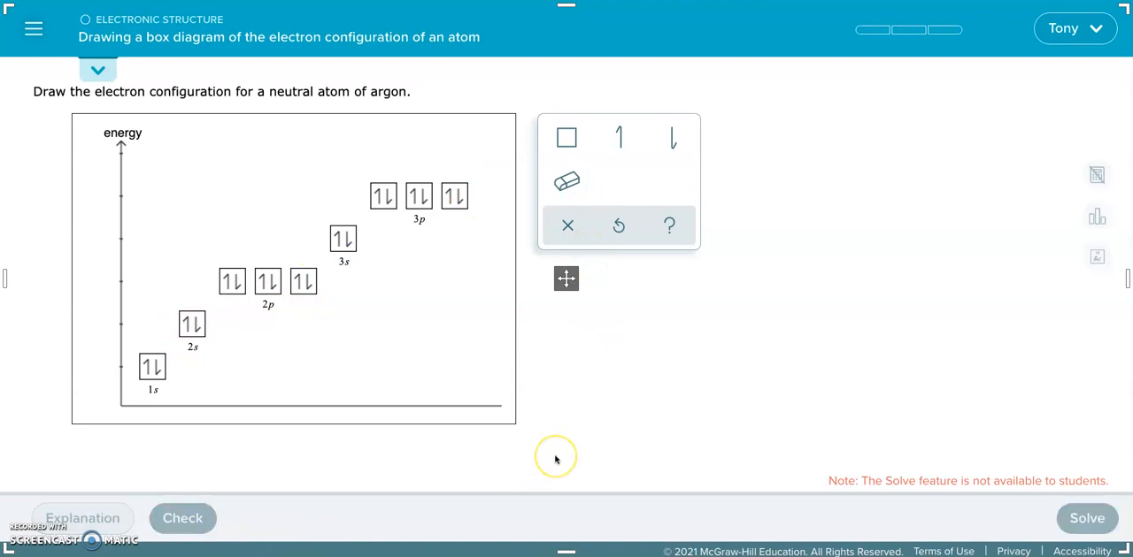
{"action": "left_click", "coordinate": [78, 520]}
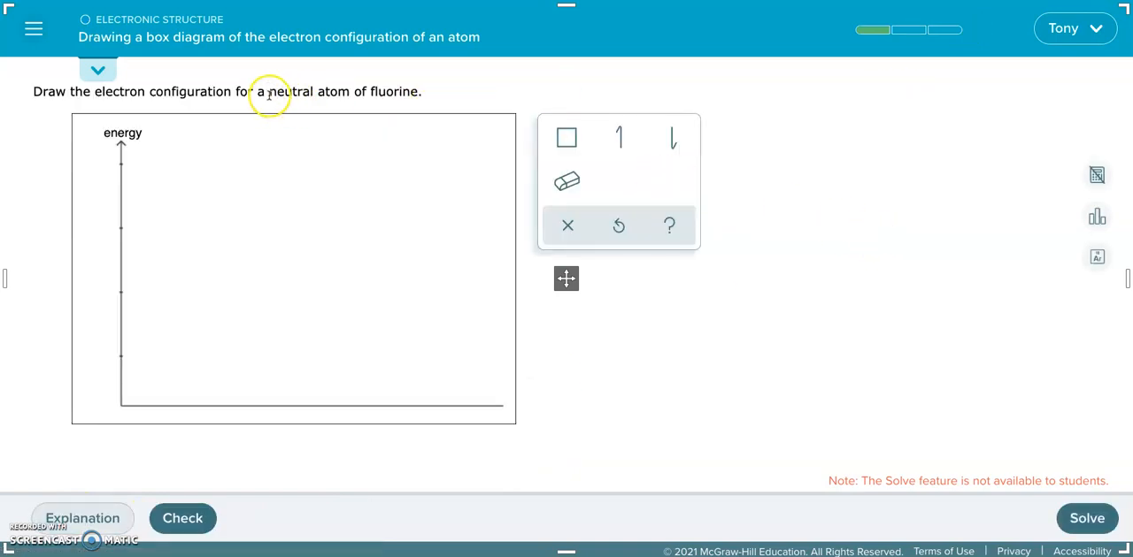
Step: Highlight "neutral atom" and "fluorine" in the question and look up fluorine in the periodic table
{"action": "left_click_drag", "start_coordinate": [269, 92], "coordinate": [351, 92]}
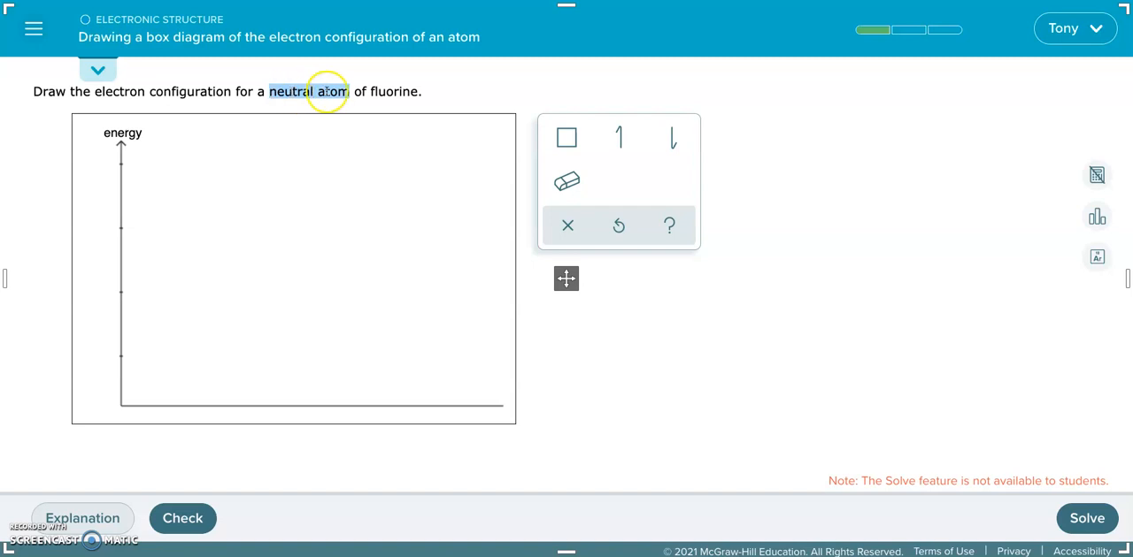
{"action": "left_click_drag", "start_coordinate": [370, 91], "coordinate": [410, 91]}
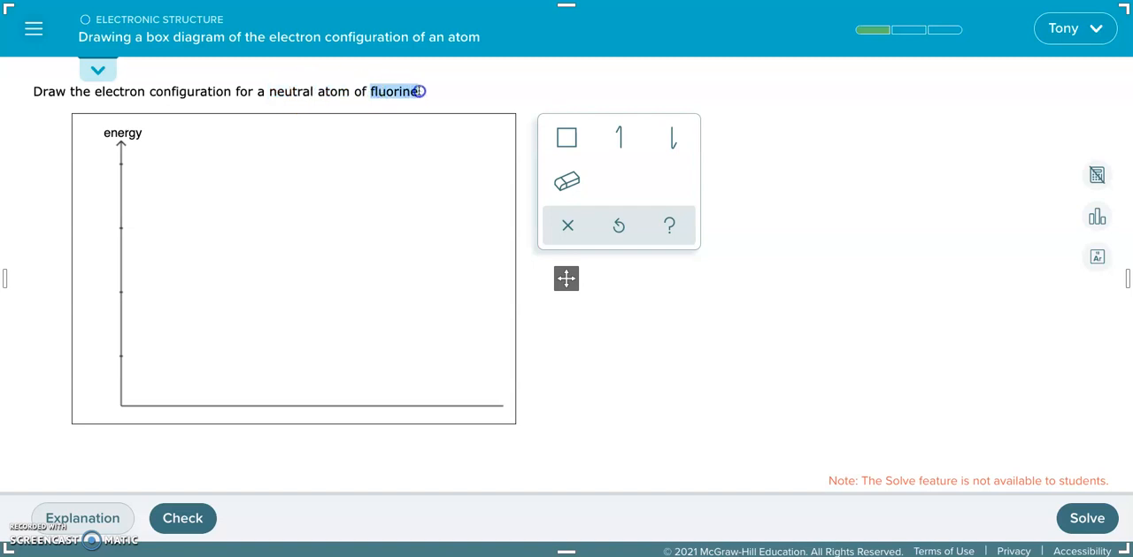
{"action": "left_click", "coordinate": [1097, 256]}
{"action": "left_click", "coordinate": [982, 299]}
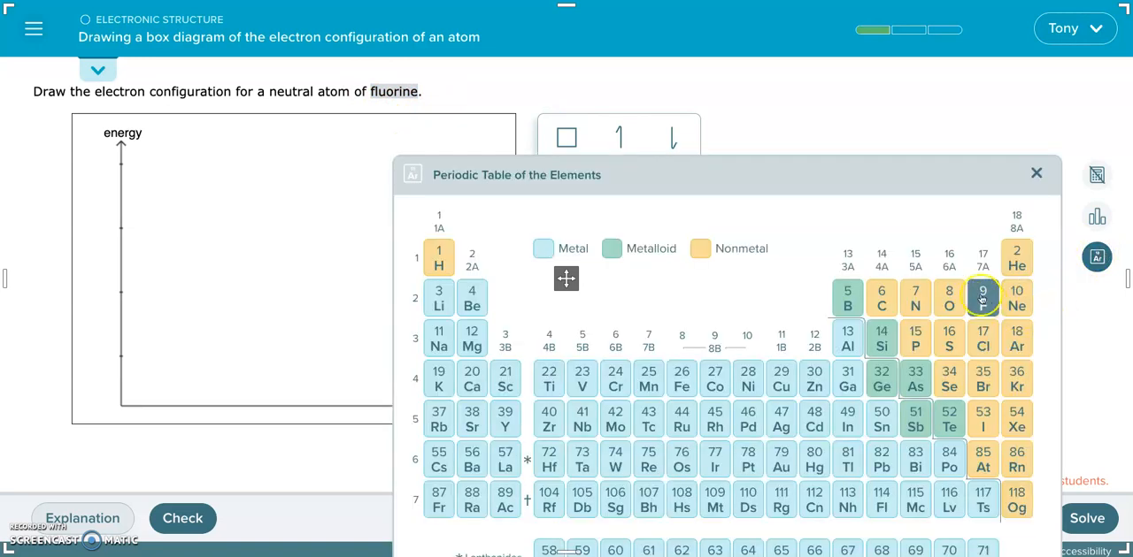
{"action": "left_click", "coordinate": [1038, 175]}
Step: Place a 1s orbital box at the lowest energy level and a 2s box at the second level for fluorine
{"action": "left_click", "coordinate": [566, 137]}
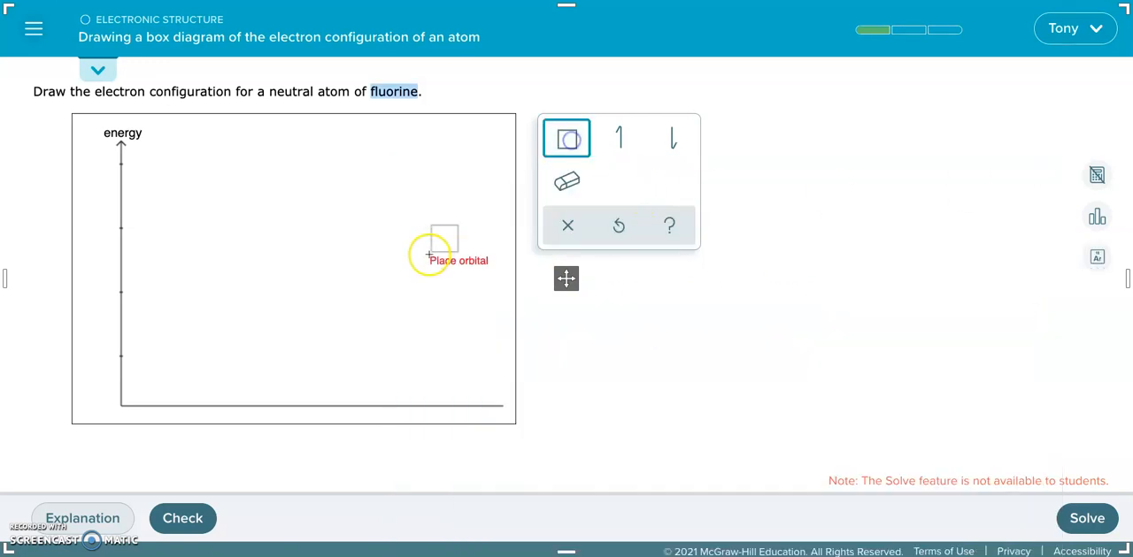
{"action": "left_click", "coordinate": [154, 376]}
{"action": "type", "text": "1s"}
{"action": "left_click", "coordinate": [566, 138]}
{"action": "left_click", "coordinate": [192, 292]}
{"action": "type", "text": "2s"}
Step: Add a row of three orbital boxes labelled 2p at fluorine's third energy level
{"action": "left_click", "coordinate": [566, 137]}
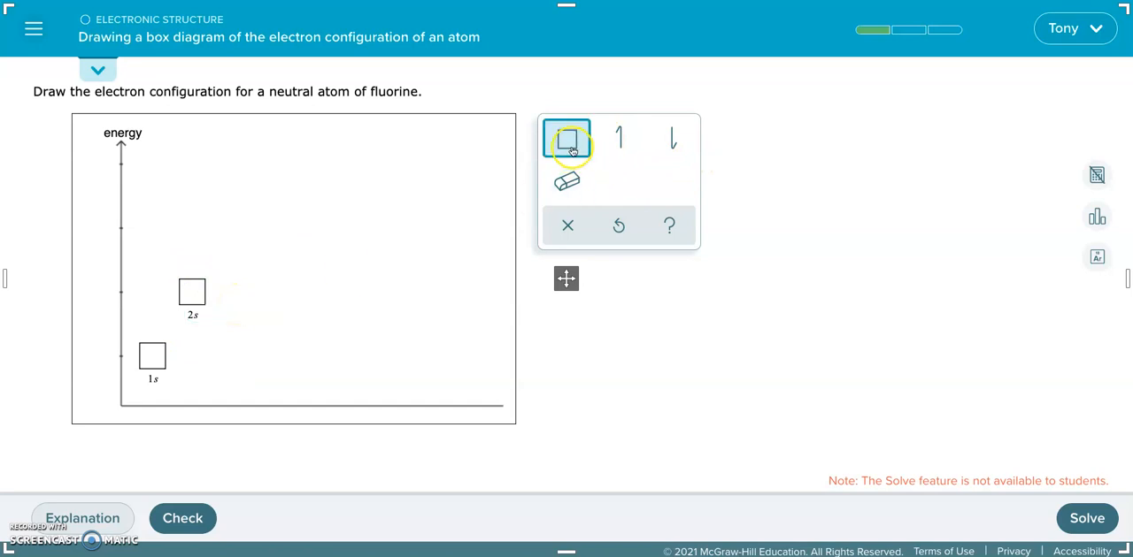
{"action": "left_click", "coordinate": [255, 237]}
{"action": "type", "text": "2p"}
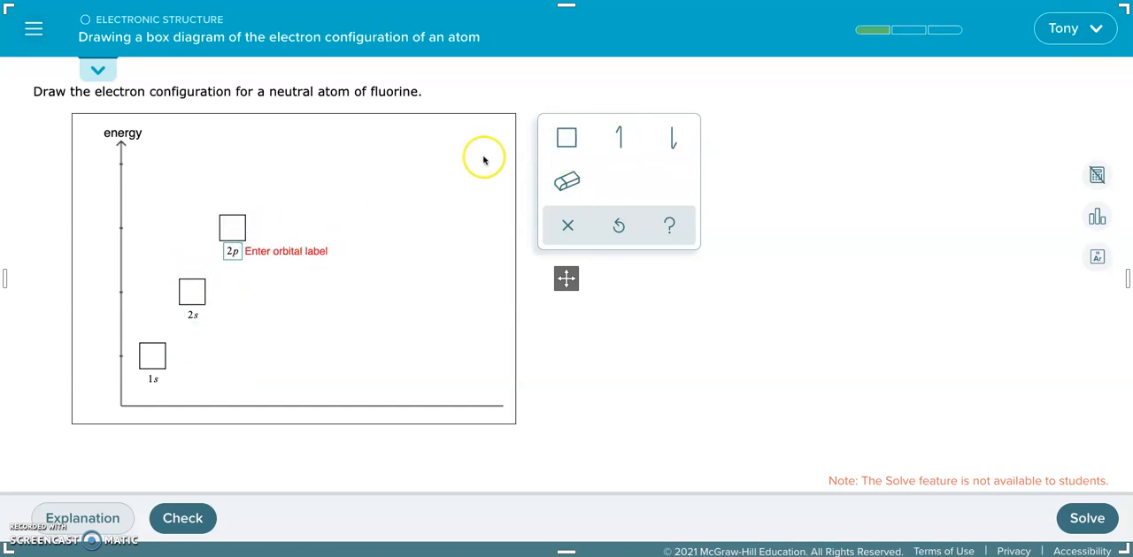
{"action": "left_click", "coordinate": [566, 139]}
{"action": "left_click", "coordinate": [283, 232]}
{"action": "left_click", "coordinate": [310, 230]}
Step: Place one up-spin electron in each of fluorine's five orbital boxes: 1s, 2s and all three 2p
{"action": "left_click", "coordinate": [620, 139]}
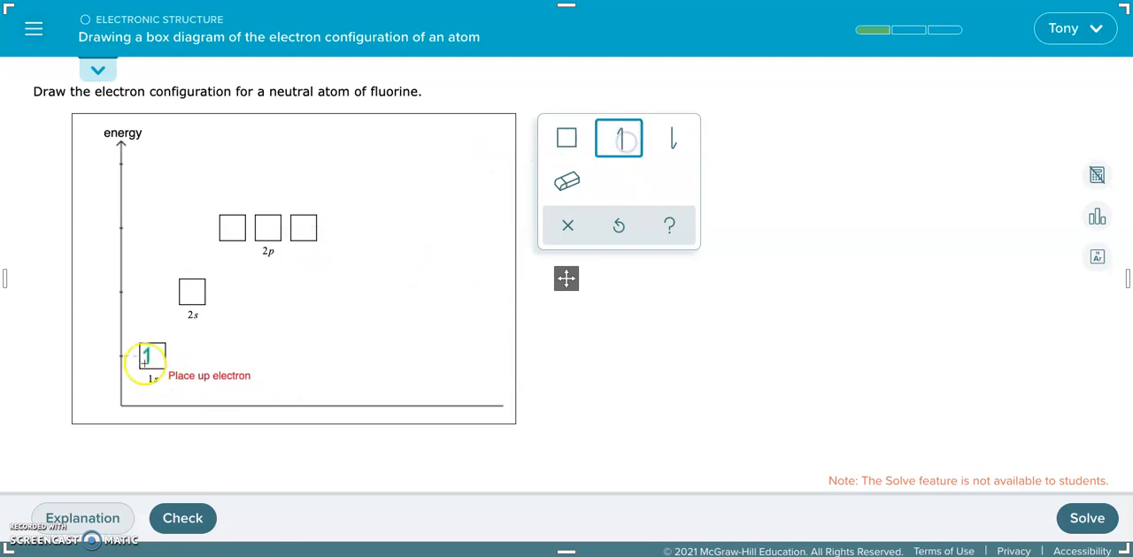
{"action": "left_click", "coordinate": [140, 363]}
{"action": "left_click", "coordinate": [224, 237]}
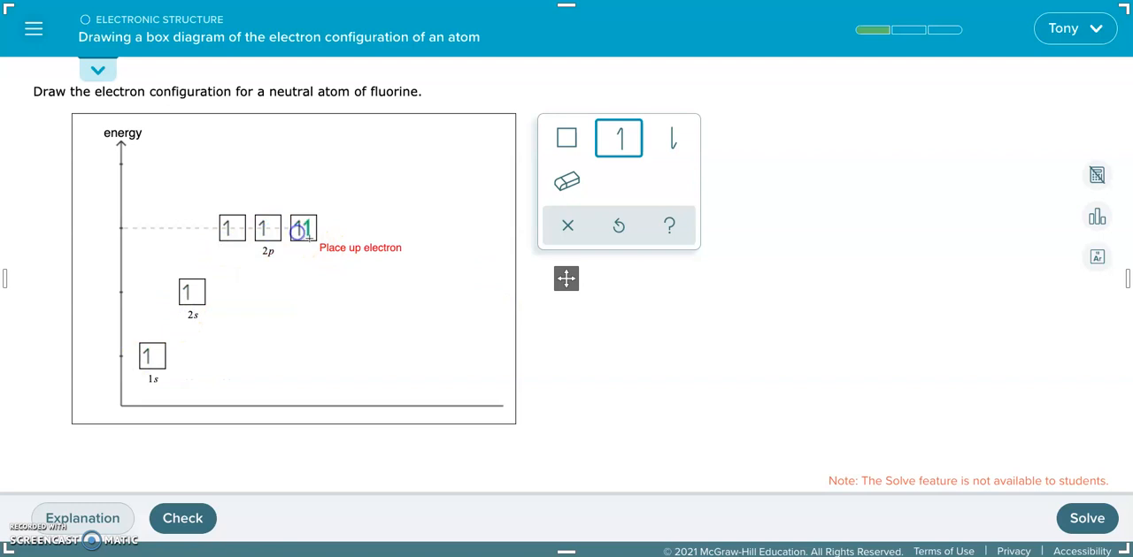
Step: Add a down-spin electron to the 1s box, the 2s box and the first two 2p boxes
{"action": "left_click", "coordinate": [673, 140]}
{"action": "left_click", "coordinate": [139, 360]}
{"action": "left_click", "coordinate": [183, 313]}
{"action": "left_click", "coordinate": [267, 247]}
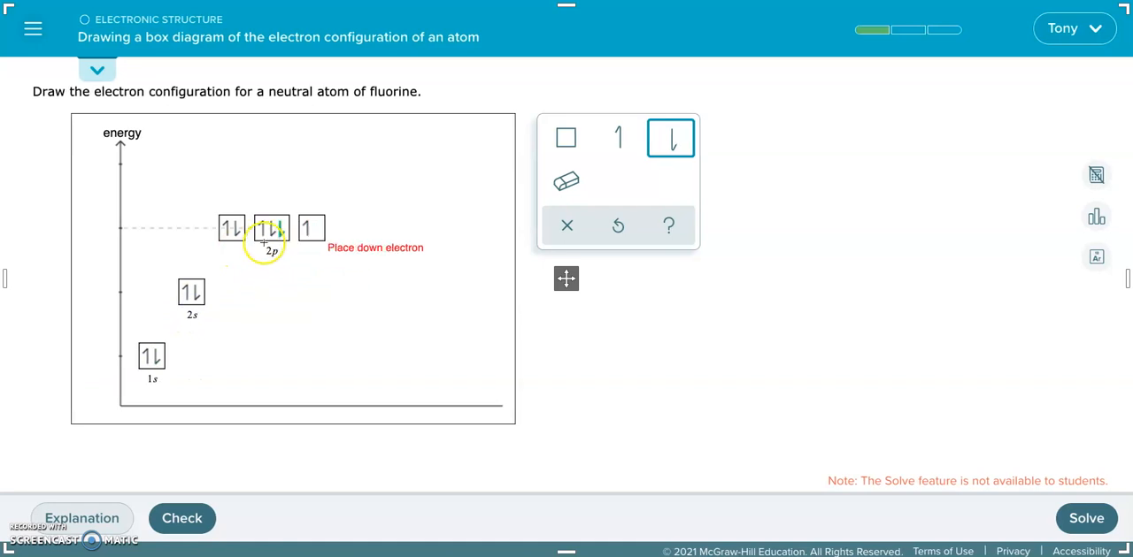
Step: Check fluorine in the periodic table, switch to the eraser tool and highlight "neutral atom" in the question
{"action": "scroll", "coordinate": [387, 183], "scroll_direction": "down", "scroll_amount": 1}
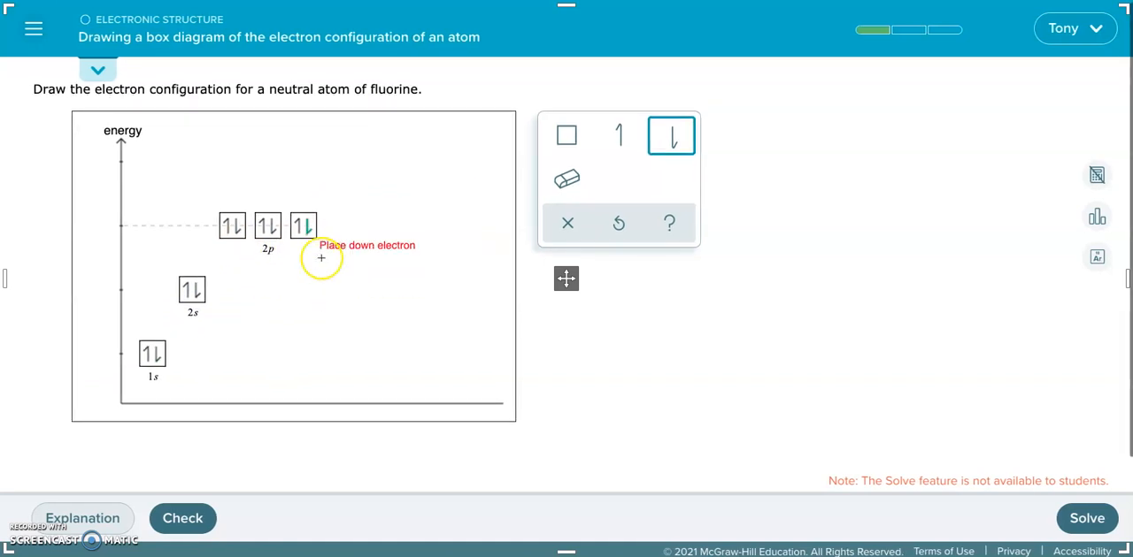
{"action": "left_click", "coordinate": [1096, 258]}
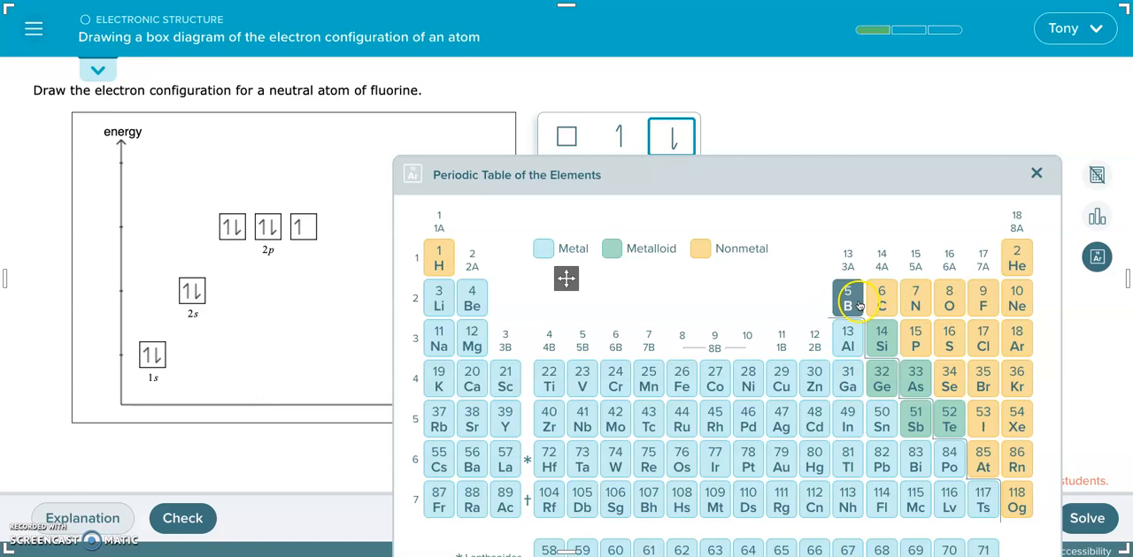
{"action": "left_click", "coordinate": [1037, 177]}
{"action": "left_click", "coordinate": [571, 183]}
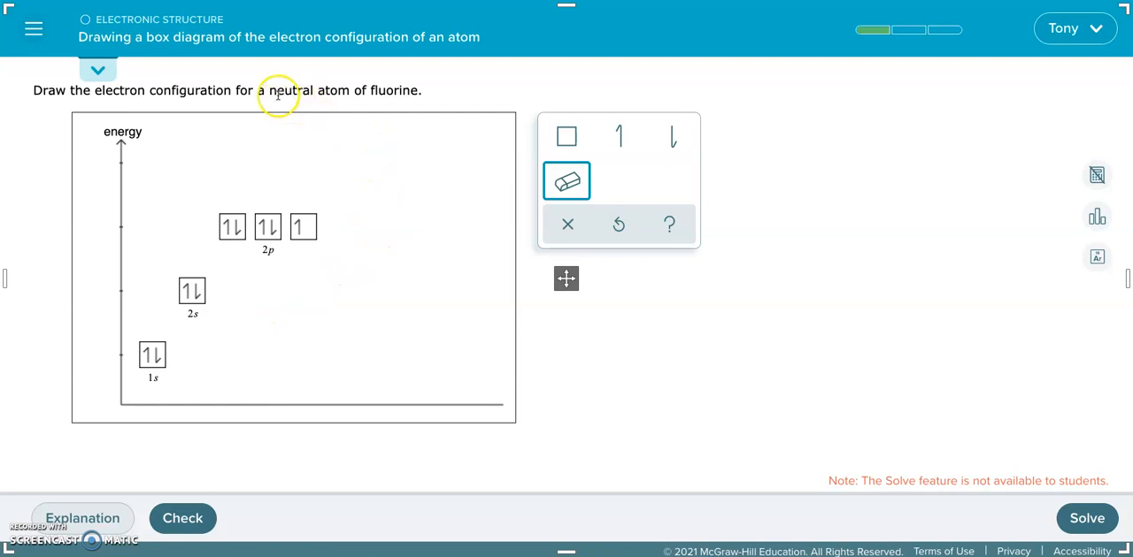
{"action": "left_click_drag", "start_coordinate": [270, 90], "coordinate": [345, 94]}
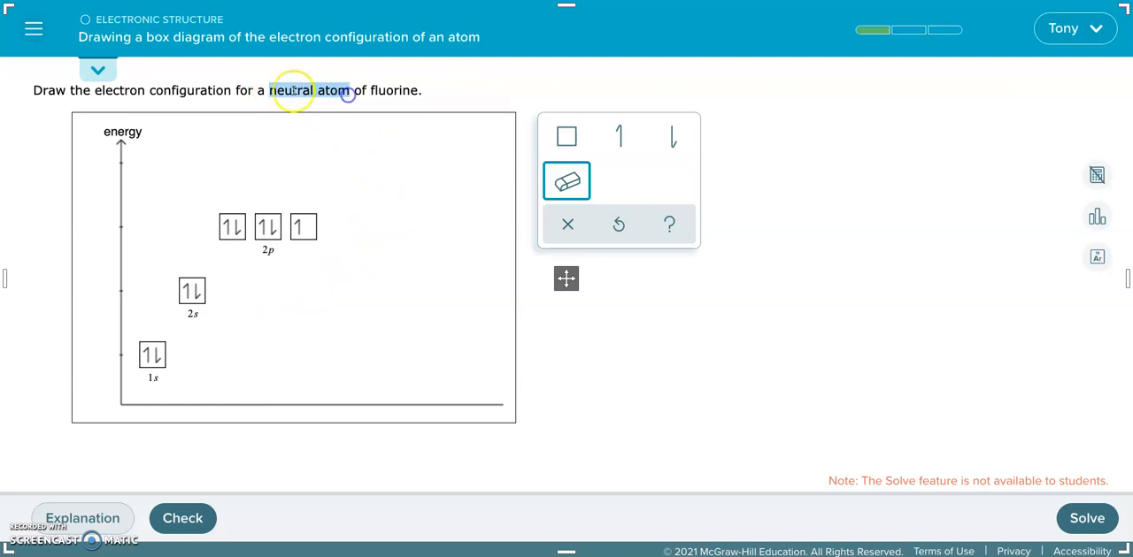